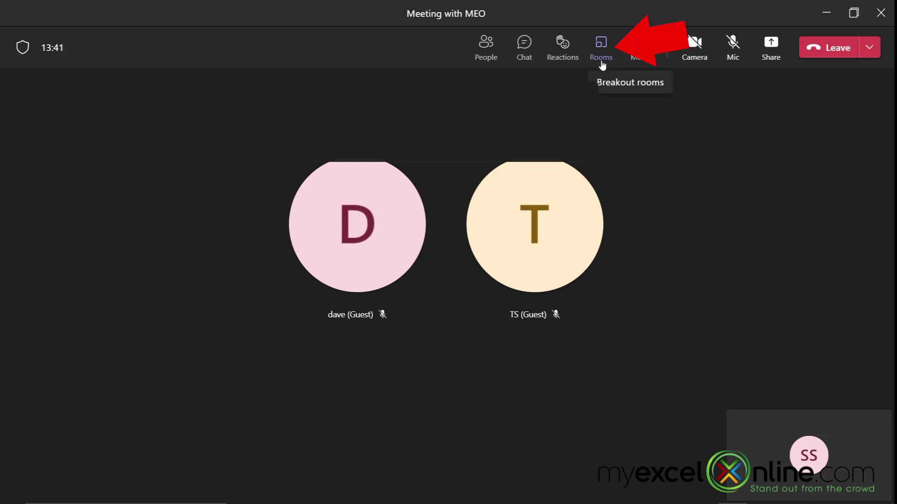
Create two breakout rooms with participants assigned automatically and expand the rooms to check who is in each
{"action": "left_click", "coordinate": [601, 45]}
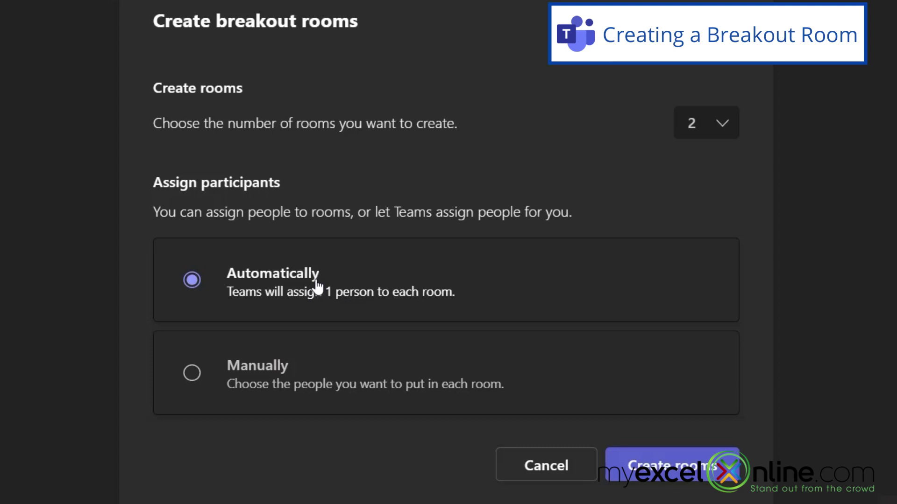
{"action": "left_click", "coordinate": [701, 470]}
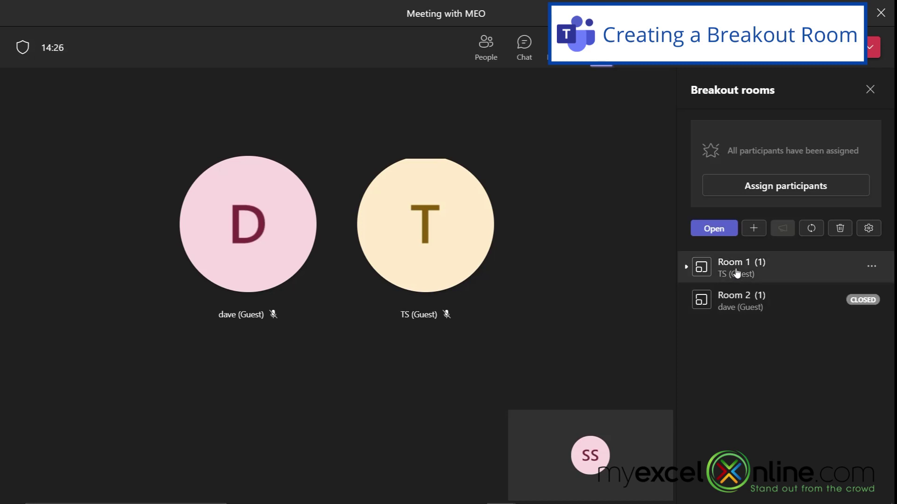
{"action": "left_click", "coordinate": [740, 273]}
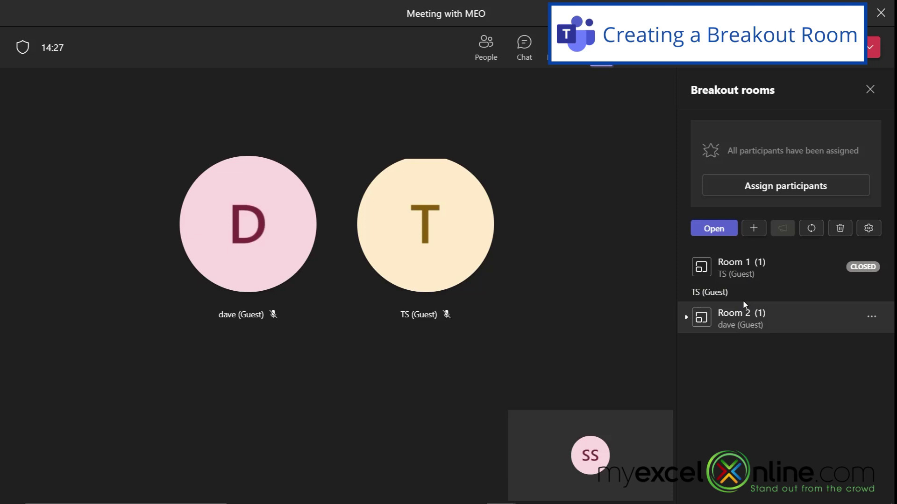
{"action": "left_click", "coordinate": [740, 325]}
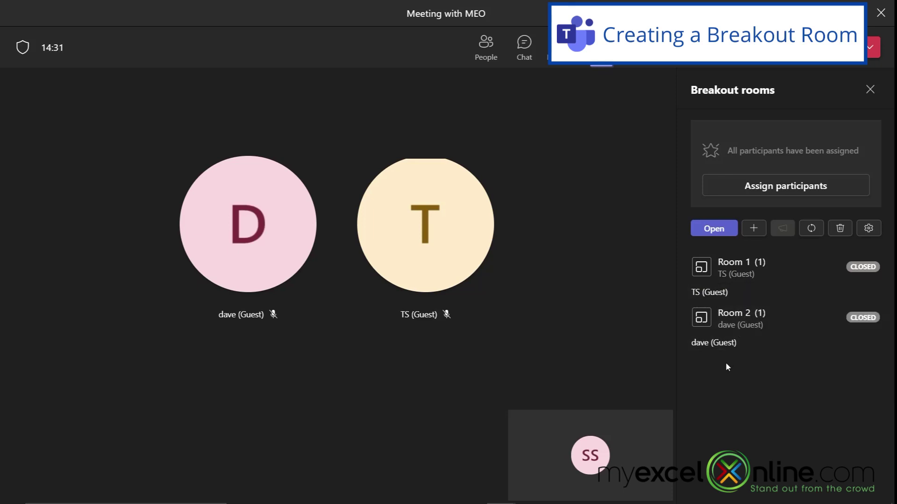
{"action": "left_click", "coordinate": [749, 275]}
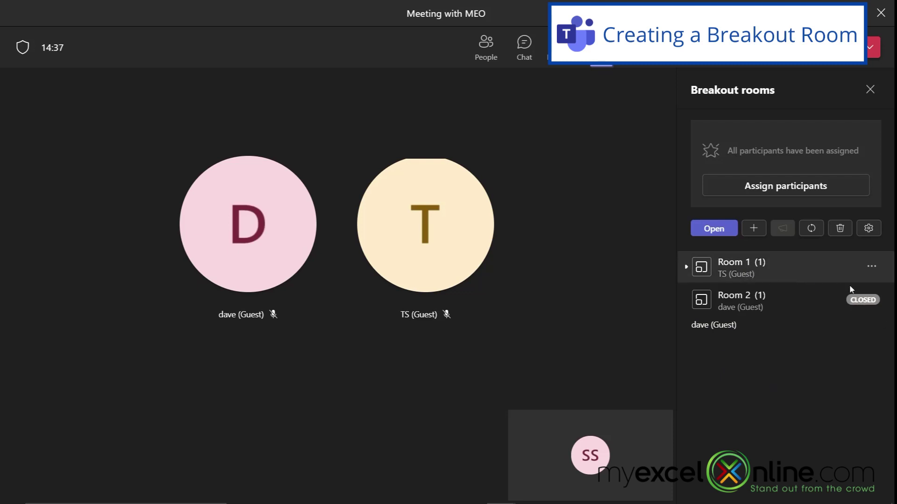
Delete all the automatically assigned breakout rooms
{"action": "left_click", "coordinate": [839, 228]}
{"action": "left_click", "coordinate": [551, 282]}
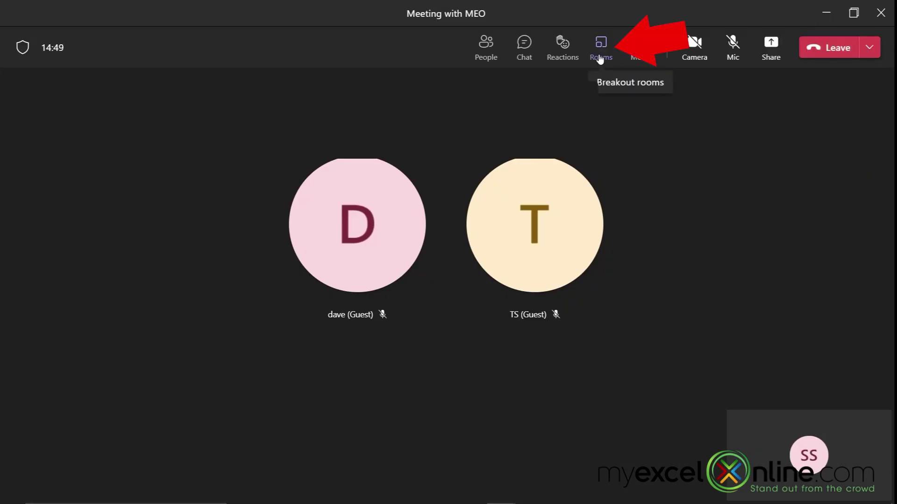
Create two new breakout rooms with participants assigned manually
{"action": "left_click", "coordinate": [600, 55]}
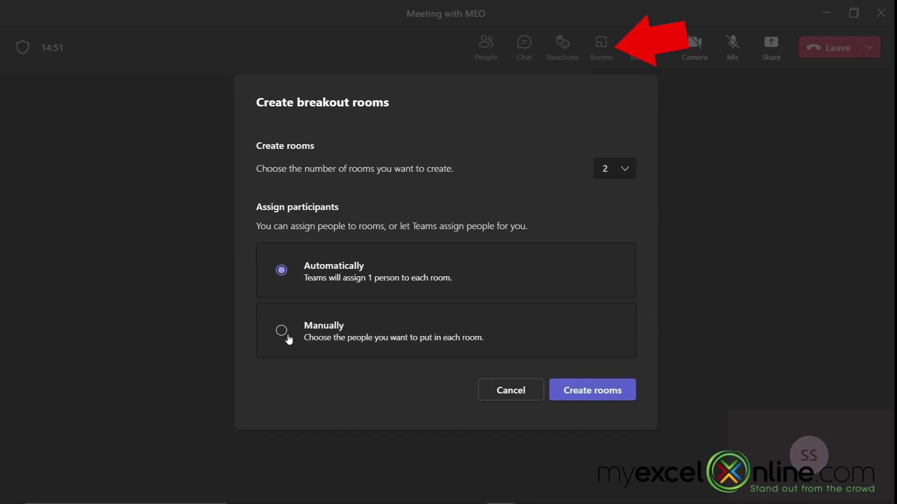
{"action": "left_click", "coordinate": [282, 331]}
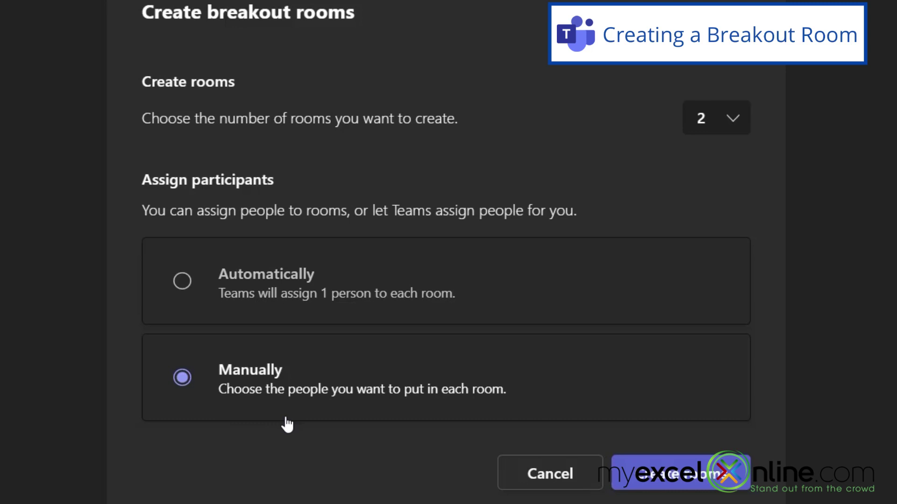
{"action": "left_click", "coordinate": [682, 484]}
Assign the first listed guest to Room 1 and the second guest to Room 2
{"action": "left_click", "coordinate": [517, 220]}
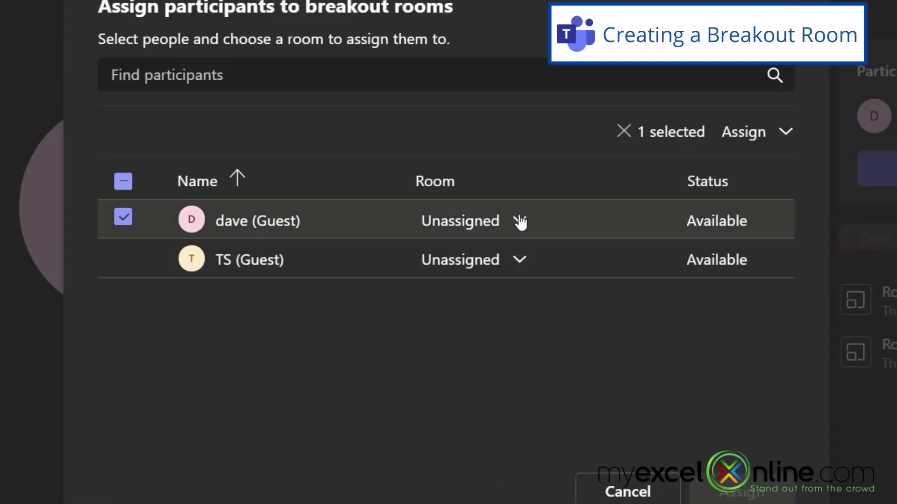
{"action": "left_click", "coordinate": [521, 224]}
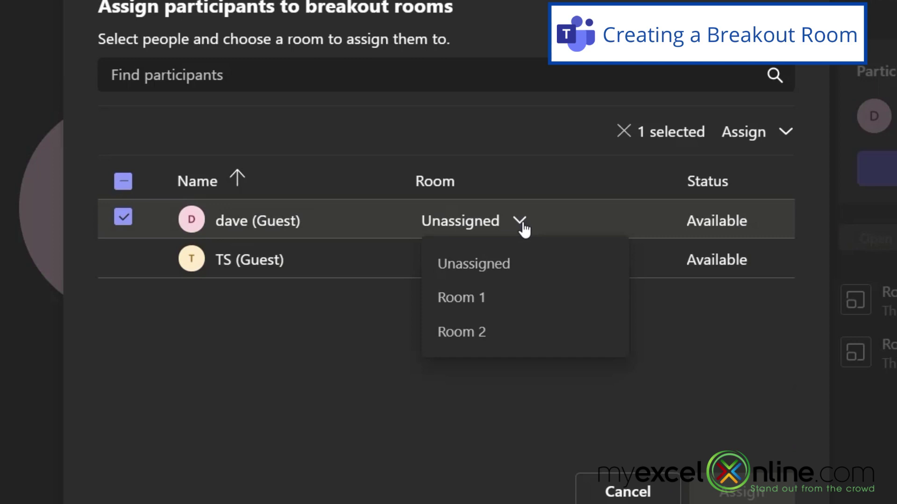
{"action": "left_click", "coordinate": [485, 306]}
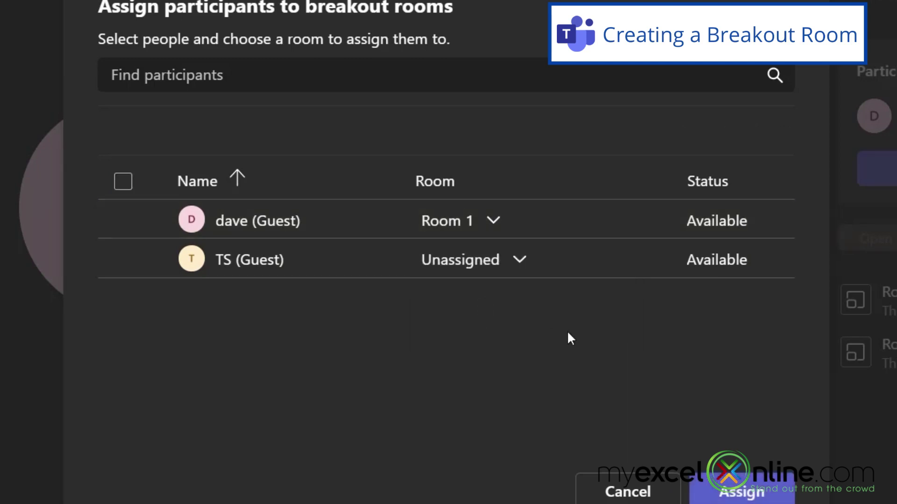
{"action": "left_click", "coordinate": [520, 273]}
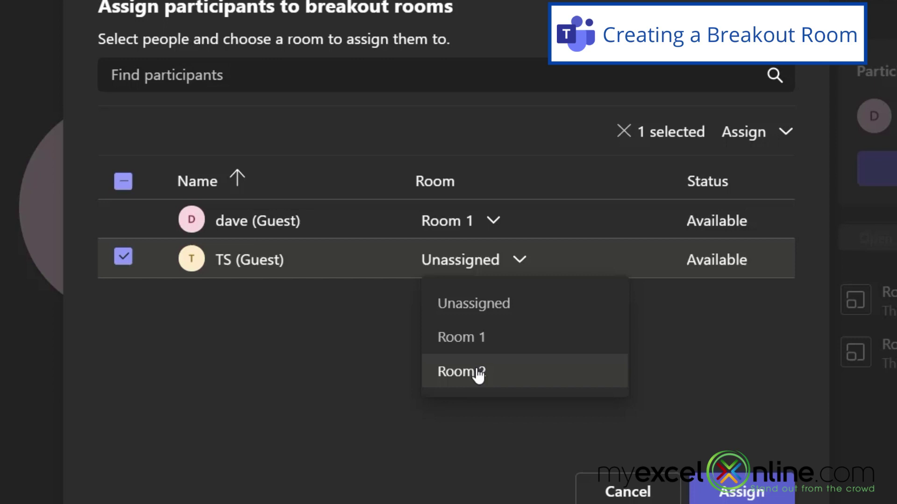
{"action": "left_click", "coordinate": [478, 372]}
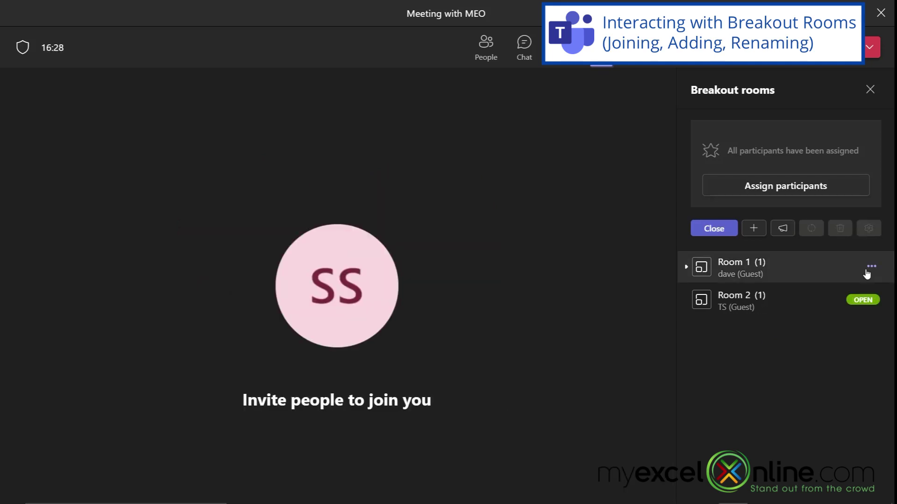
Join Room 1 and leave it again to return to the breakout room list
{"action": "left_click", "coordinate": [865, 270]}
{"action": "left_click", "coordinate": [800, 150]}
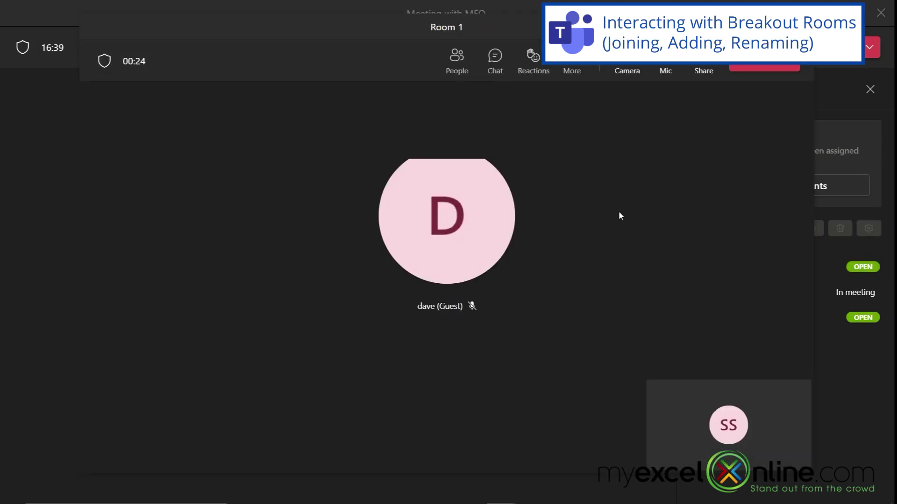
{"action": "mouse_move", "coordinate": [25, 55]}
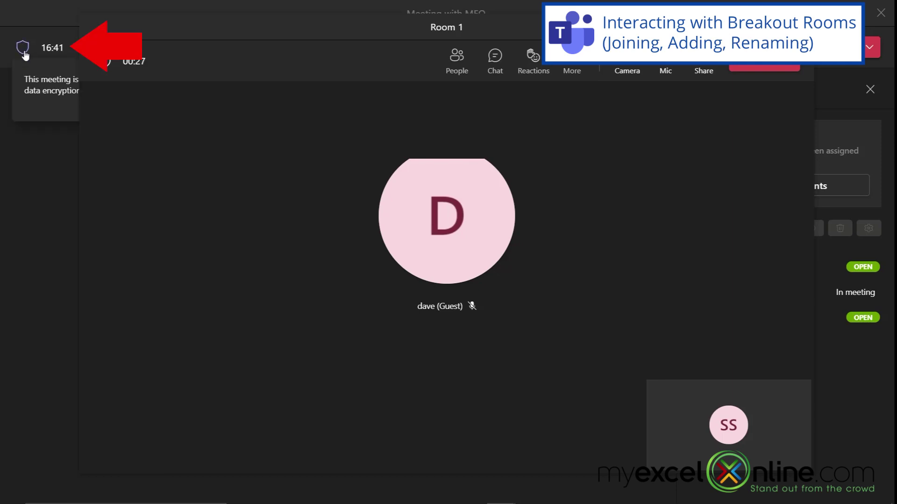
{"action": "left_click", "coordinate": [756, 64]}
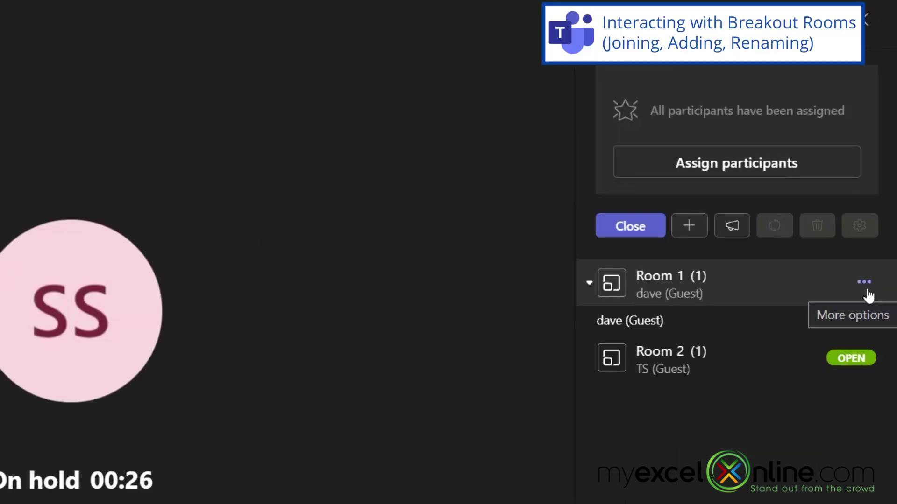
Look at the options for Room 1 and add a third breakout room
{"action": "left_click", "coordinate": [867, 291]}
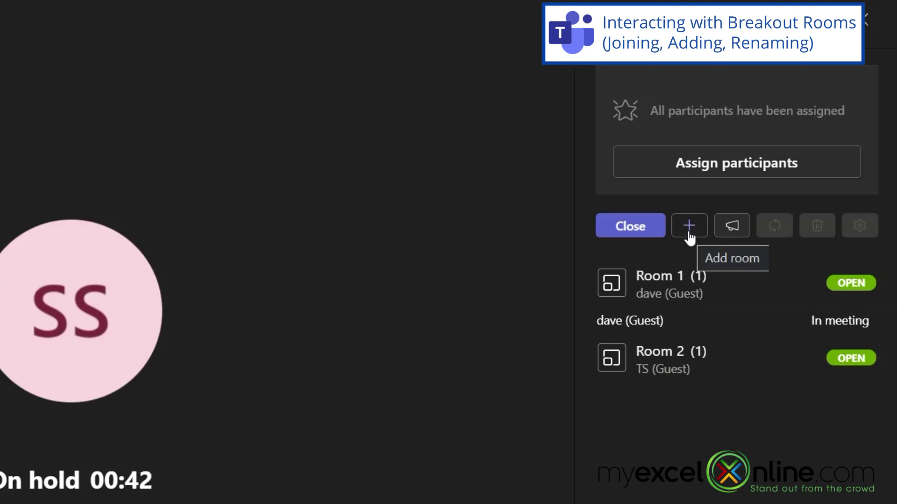
{"action": "left_click", "coordinate": [688, 226]}
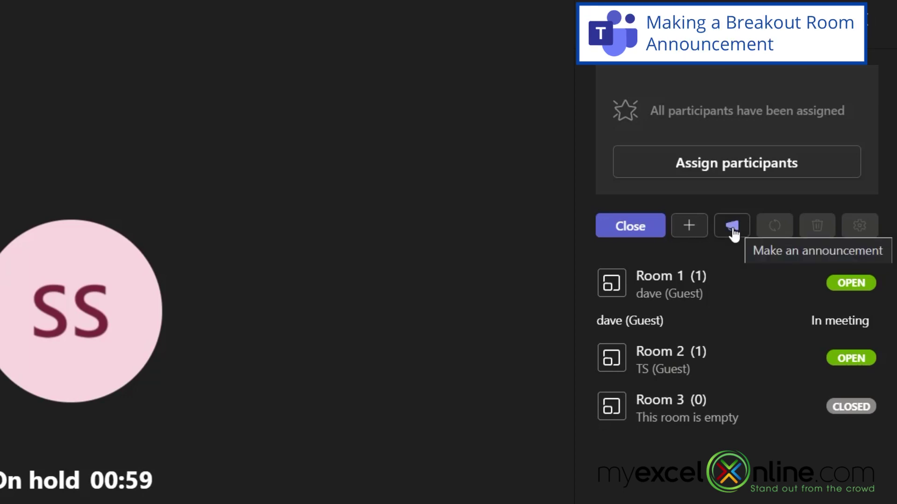
Send the announcement "Hope You Have Some Good Ideas!" to all breakout rooms
{"action": "left_click", "coordinate": [731, 227]}
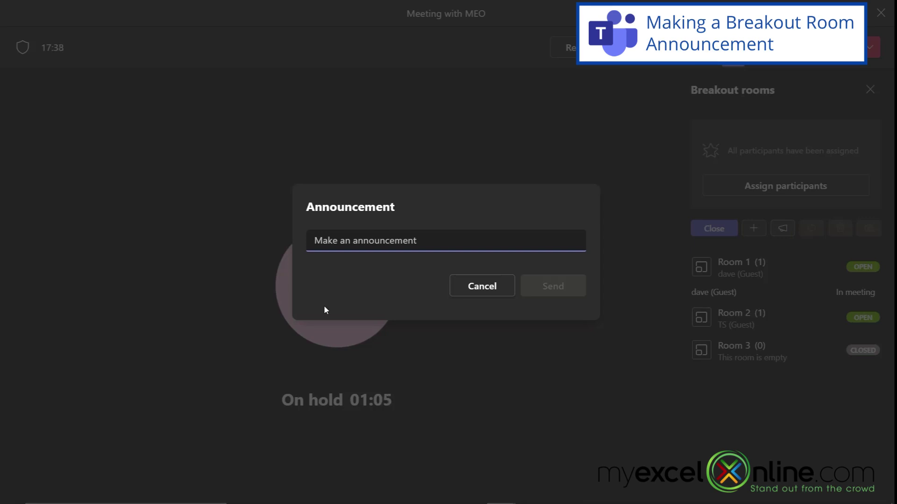
{"action": "type", "text": "Hope You Have Some Good Ideas!"}
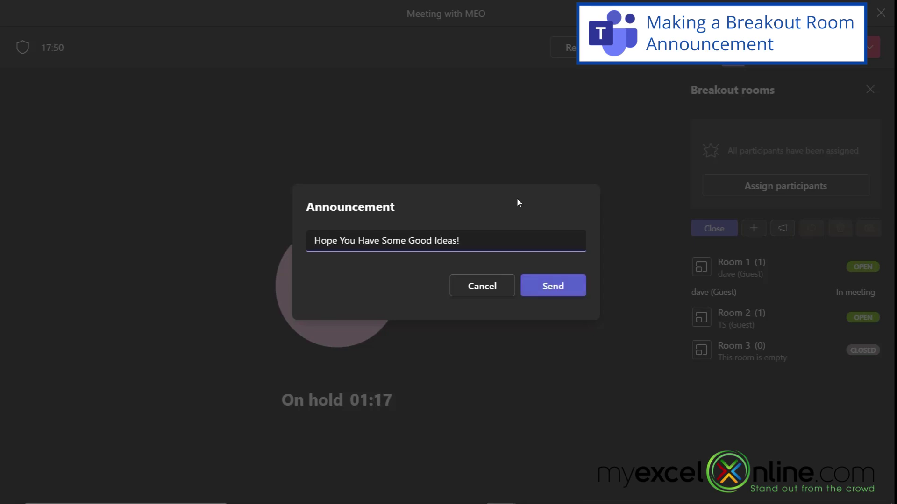
{"action": "left_click", "coordinate": [563, 288]}
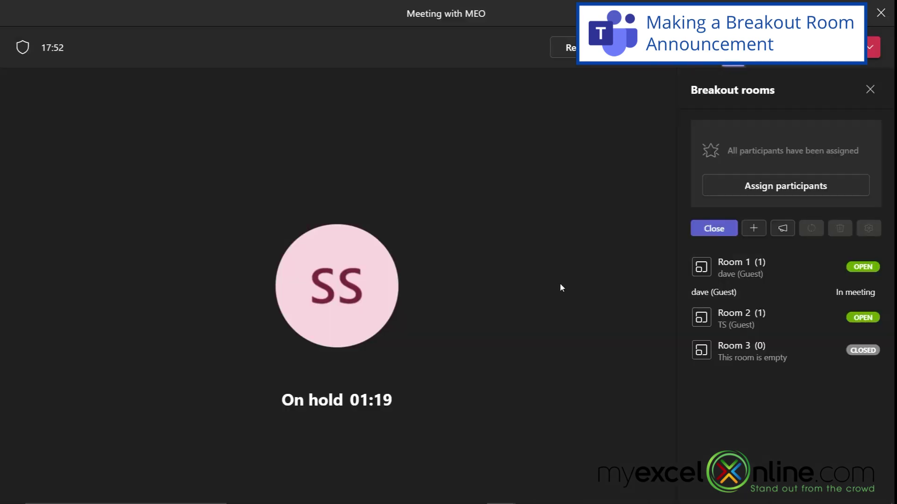
Join Room 1, check its meeting chat for the announcement, and close the room window
{"action": "left_click", "coordinate": [868, 319]}
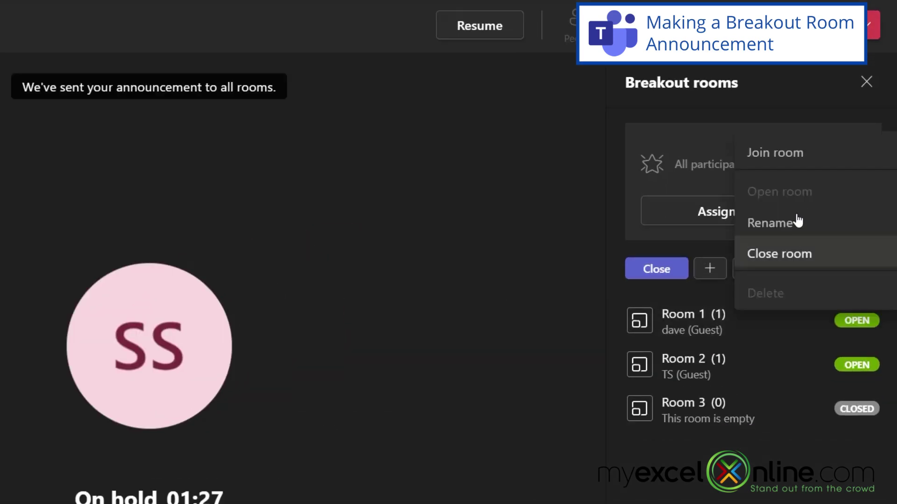
{"action": "left_click", "coordinate": [770, 155]}
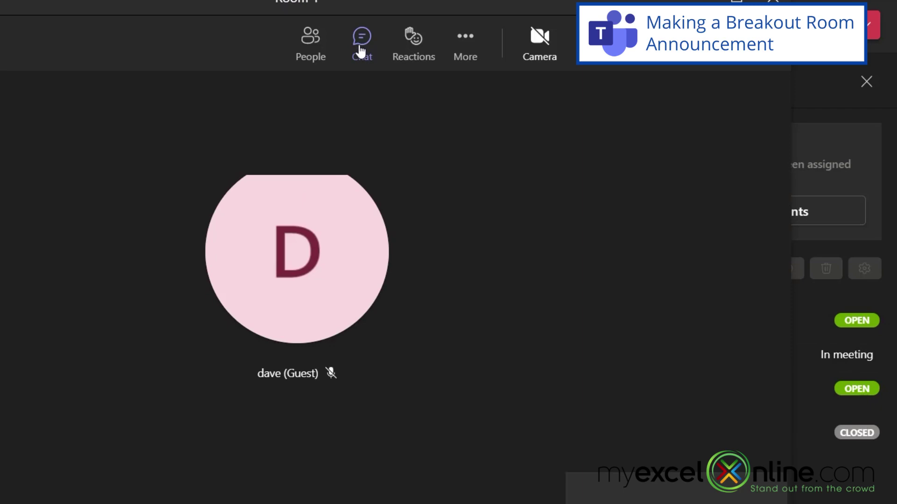
{"action": "left_click", "coordinate": [361, 50]}
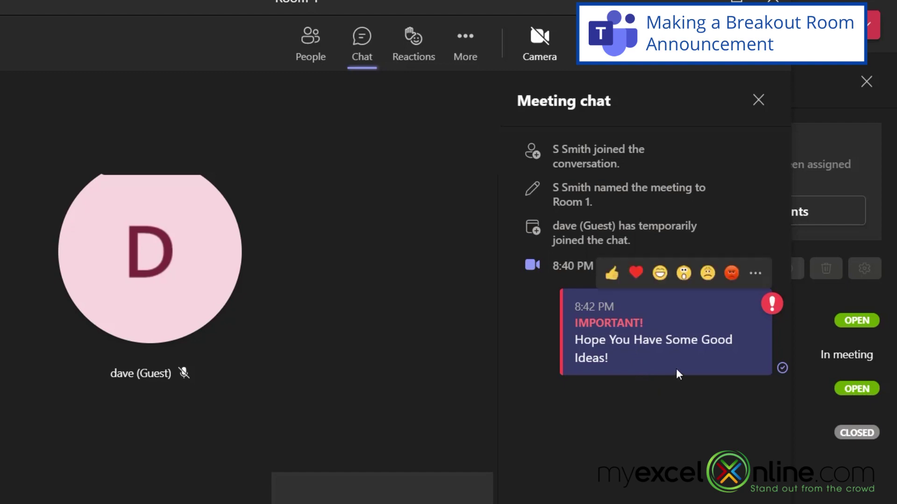
{"action": "left_click", "coordinate": [773, 1]}
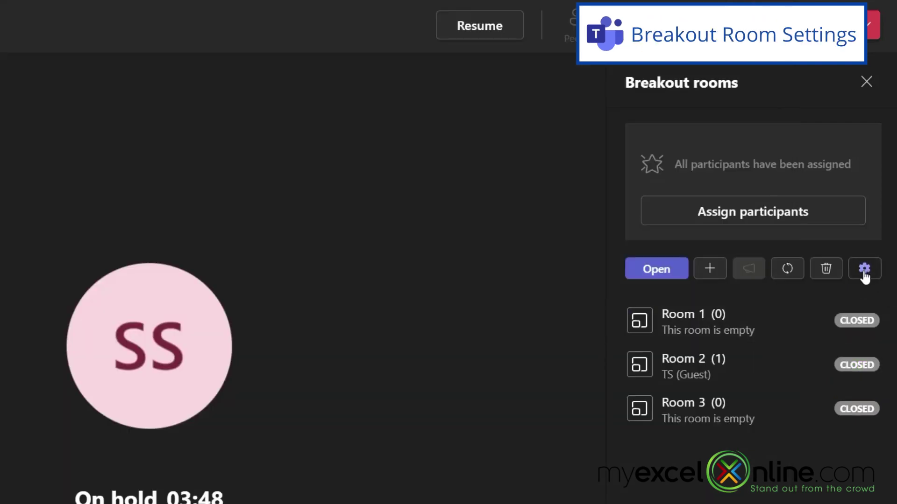
Configure the breakout room settings with a 15-minute time limit, return to the main meeting allowed, and presenters assigned to manage rooms
{"action": "left_click", "coordinate": [864, 270]}
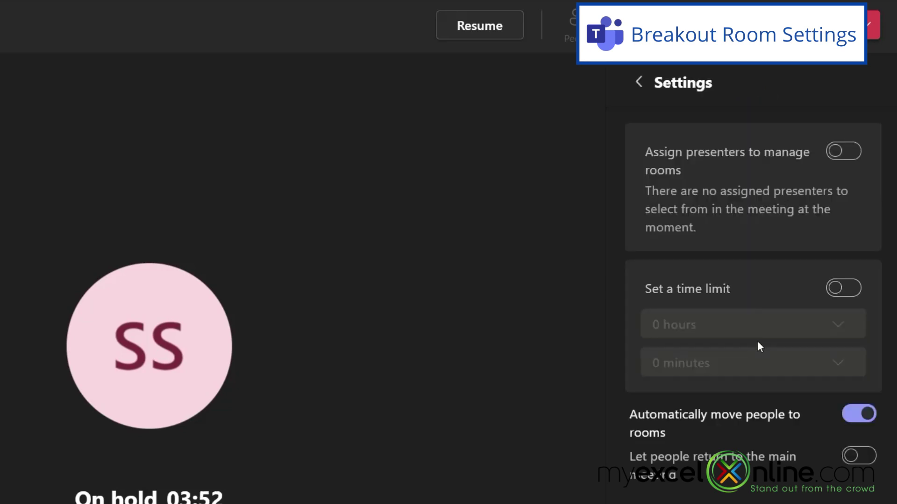
{"action": "left_click", "coordinate": [849, 289]}
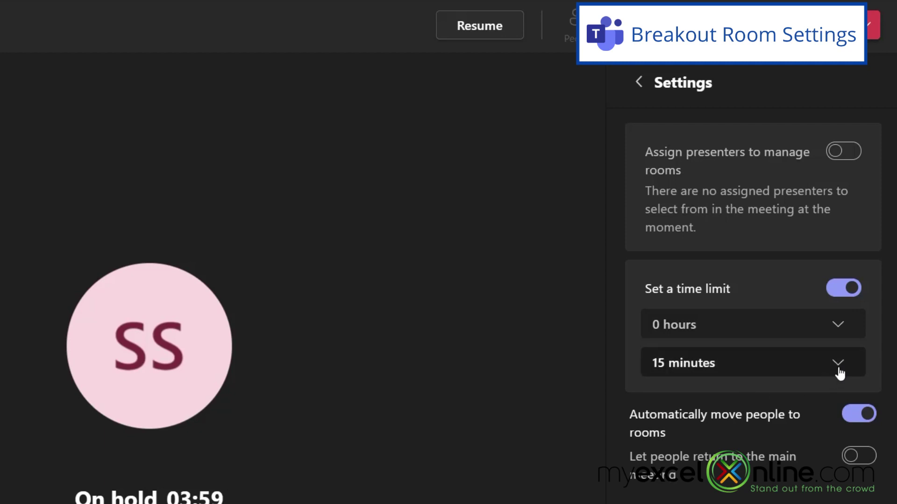
{"action": "left_click", "coordinate": [868, 462]}
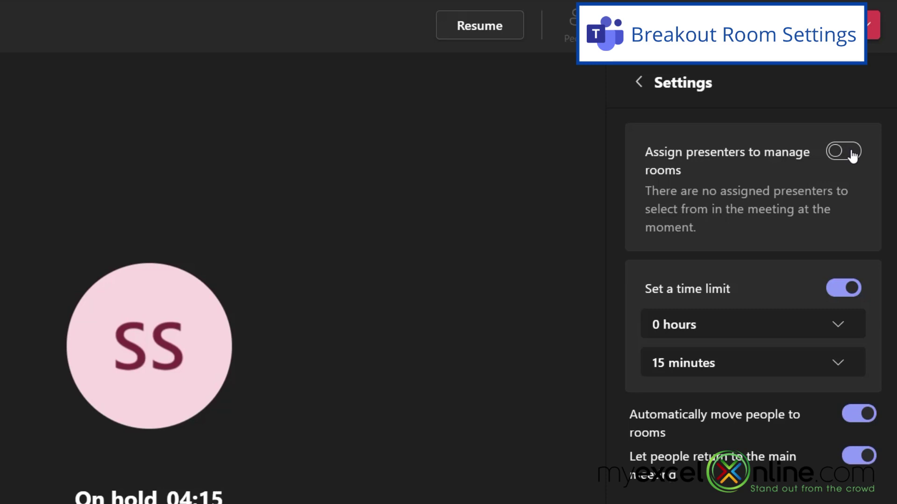
{"action": "left_click", "coordinate": [851, 152]}
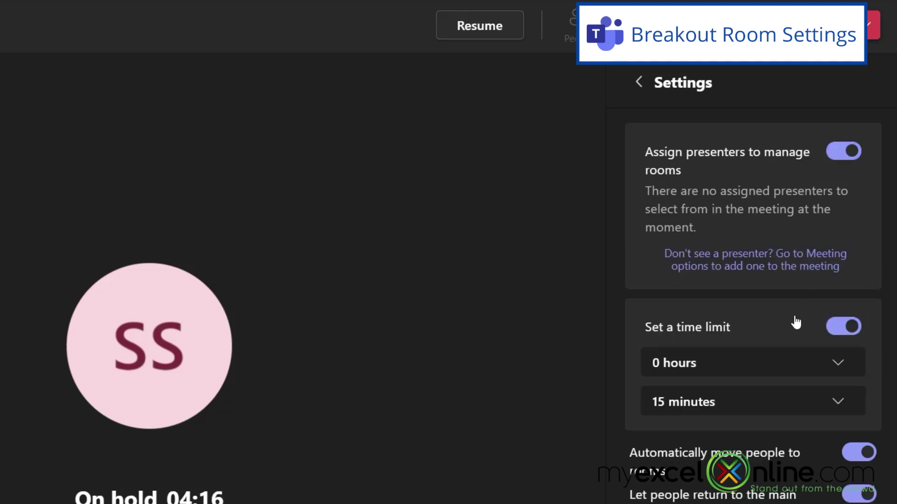
{"action": "left_click", "coordinate": [638, 82]}
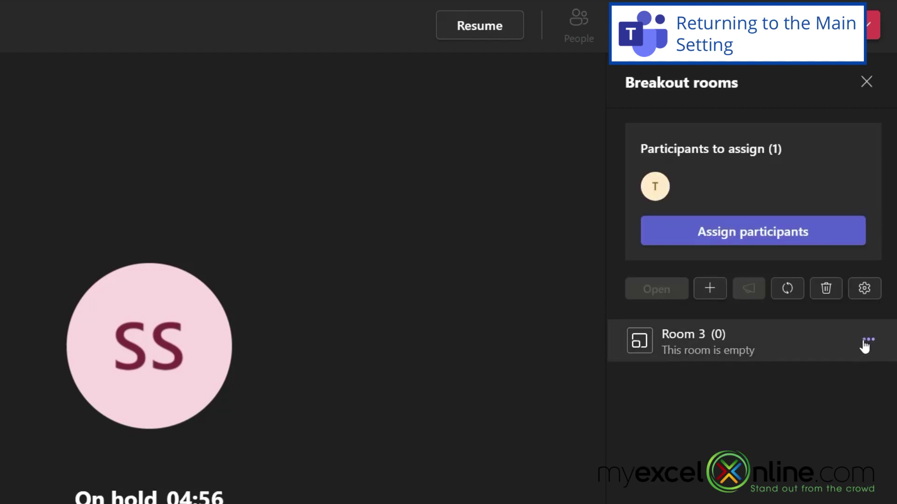
Delete Room 3 and resume the main meeting
{"action": "left_click", "coordinate": [865, 343]}
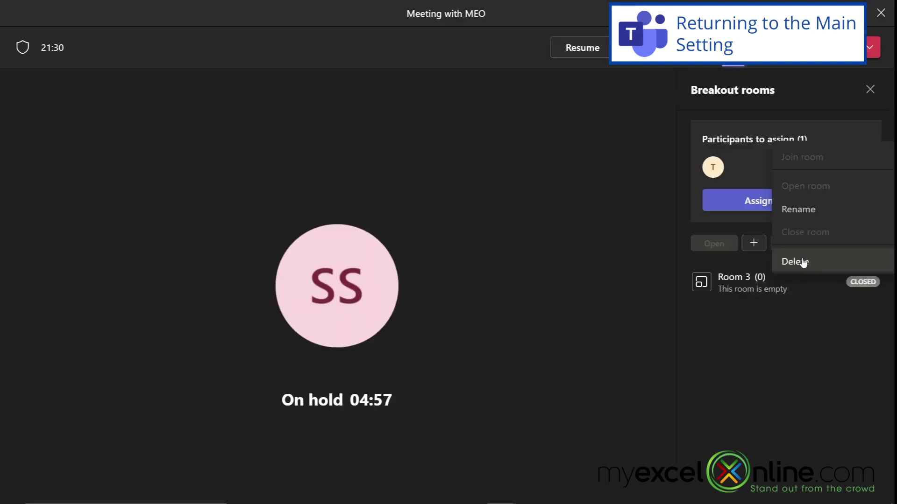
{"action": "left_click", "coordinate": [779, 312]}
{"action": "left_click", "coordinate": [571, 274]}
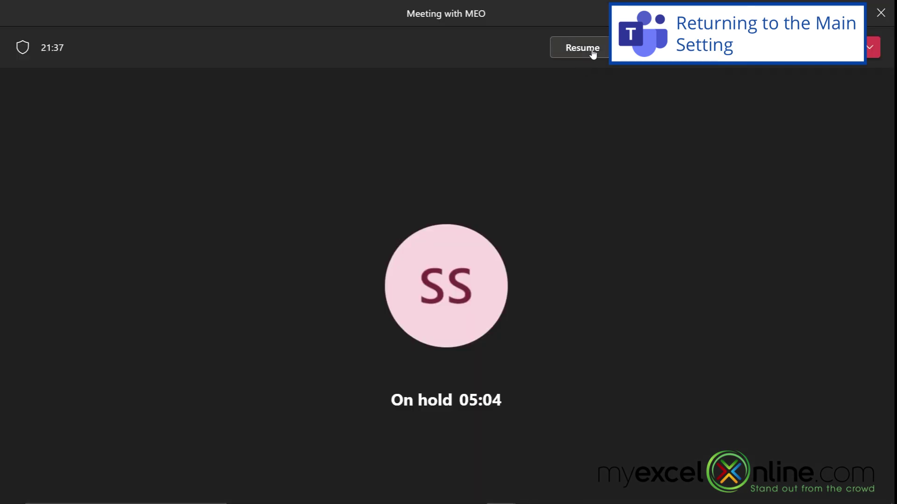
{"action": "left_click", "coordinate": [592, 54]}
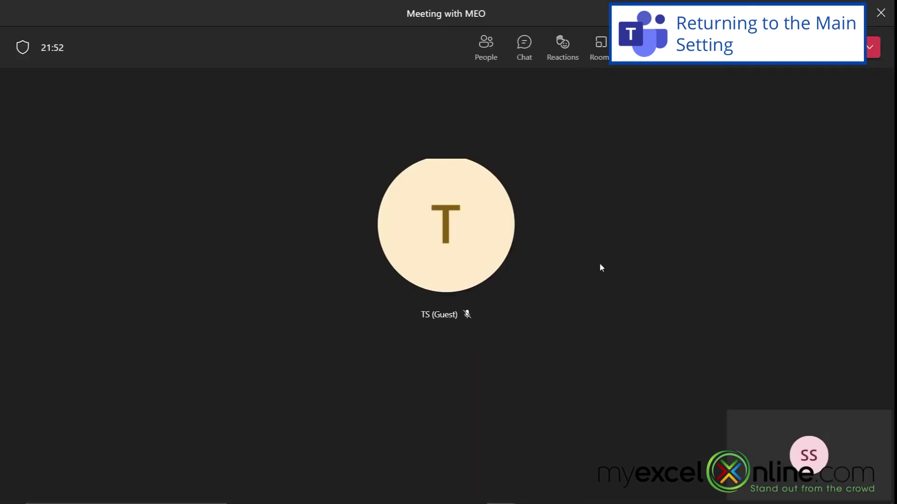